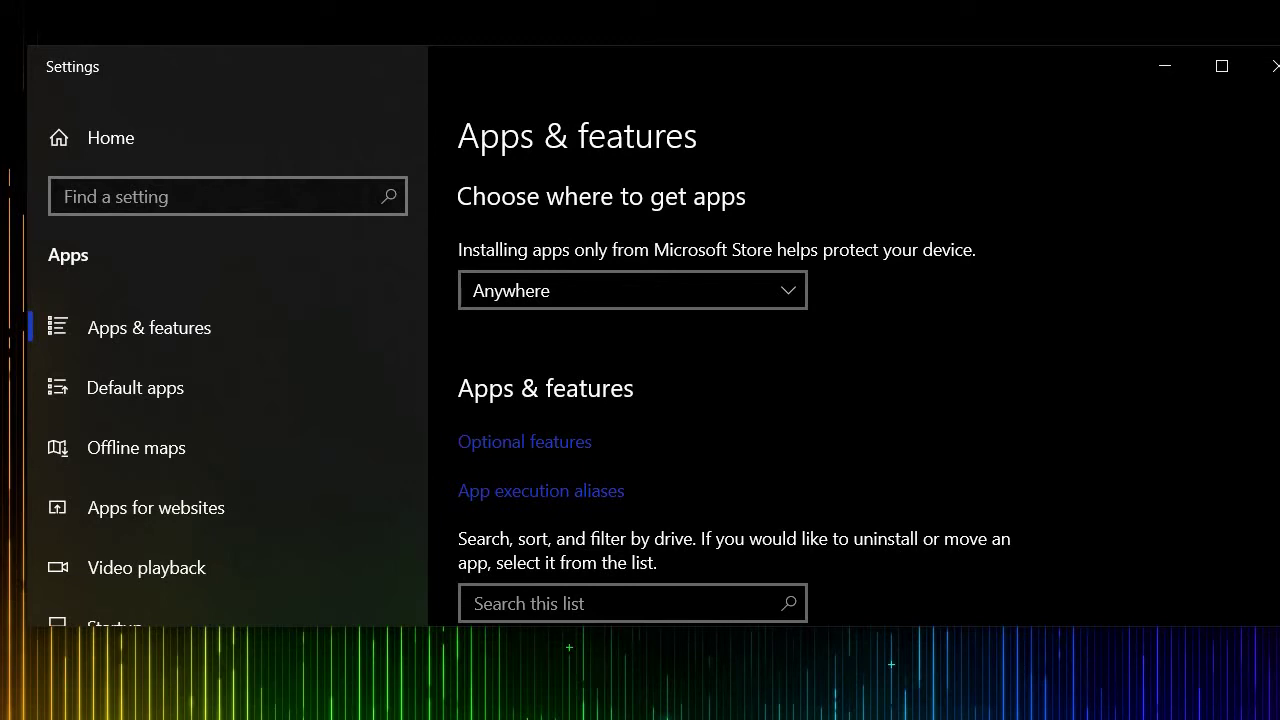
# - Filter the installed apps list by 'webex' to show Cisco Webex Meetings and Webex
pyautogui.scroll(-3, 734, 400)
pyautogui.scroll(2, 734, 400)
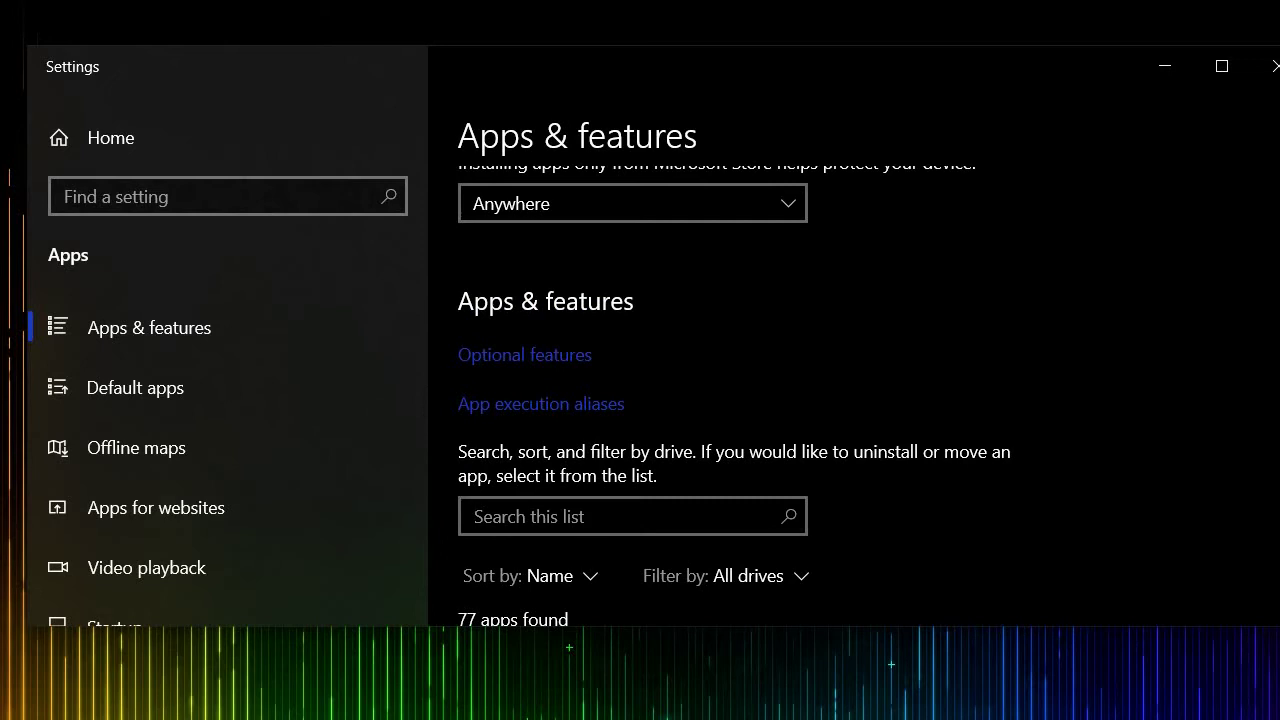
pyautogui.click(620, 516)
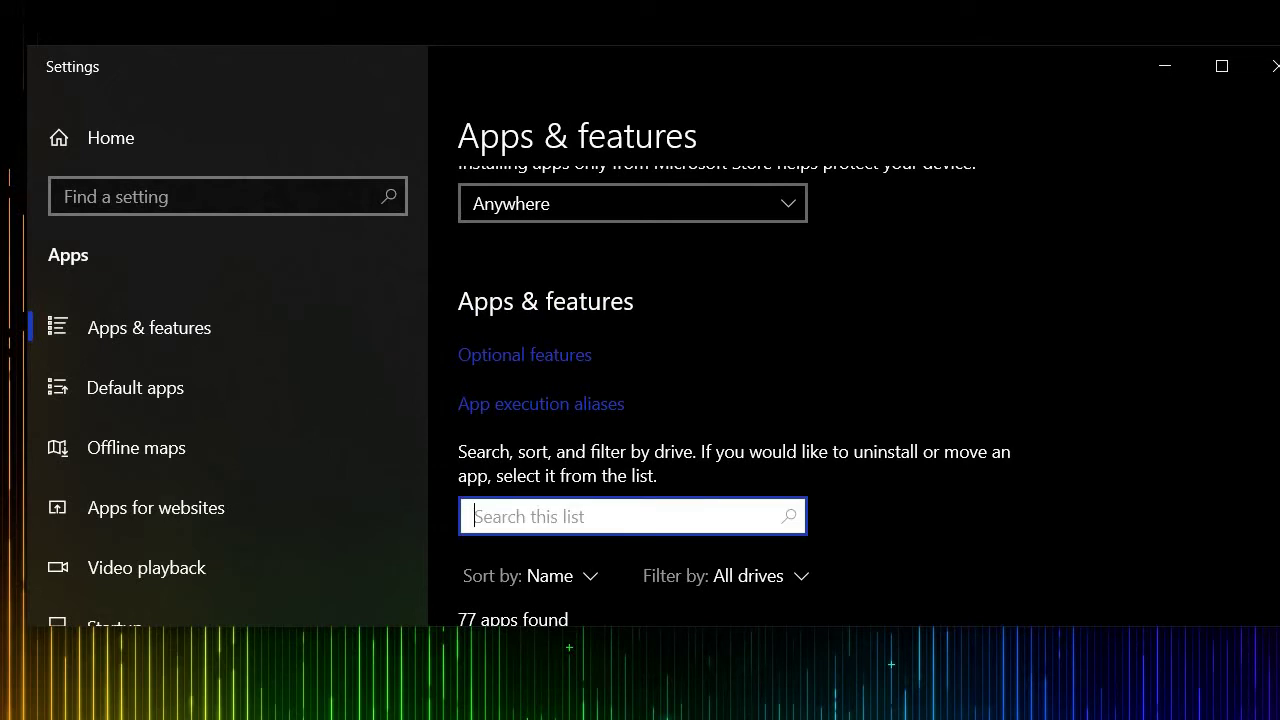
pyautogui.write('web')
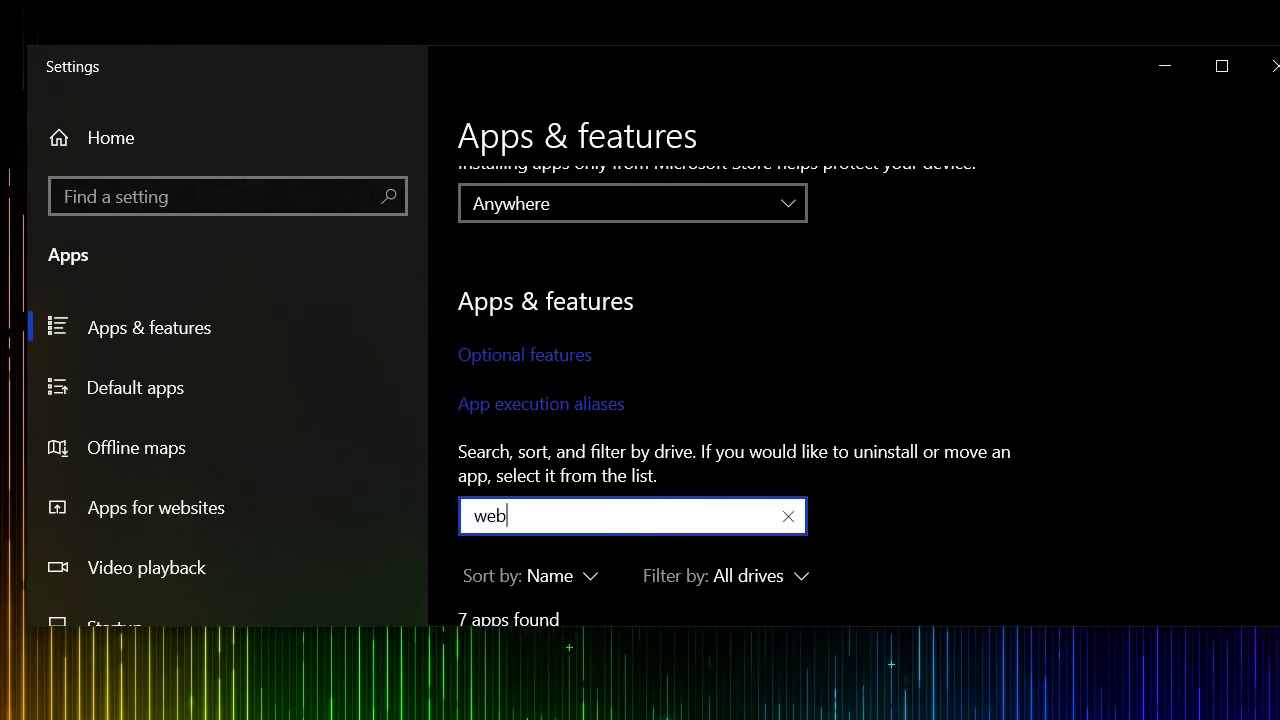
pyautogui.write('ex')
pyautogui.scroll(-3, 734, 400)
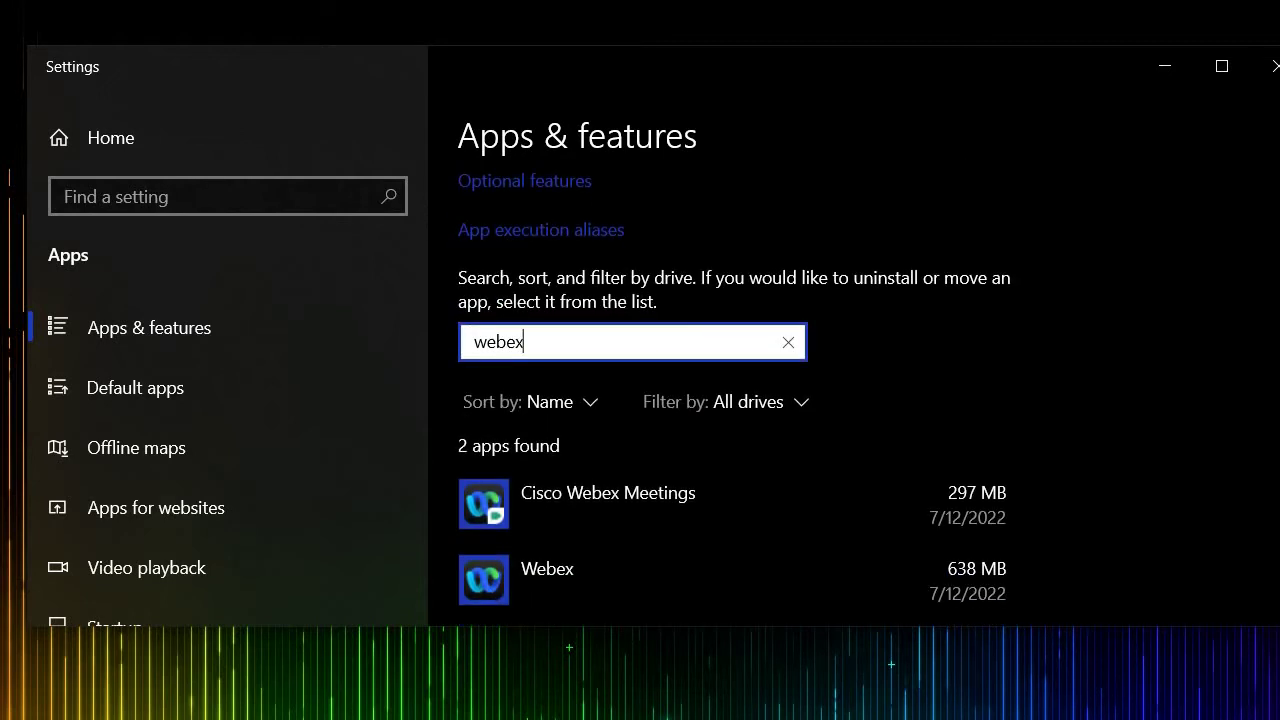
pyautogui.scroll(-1, 734, 400)
pyautogui.scroll(-1, 734, 400)
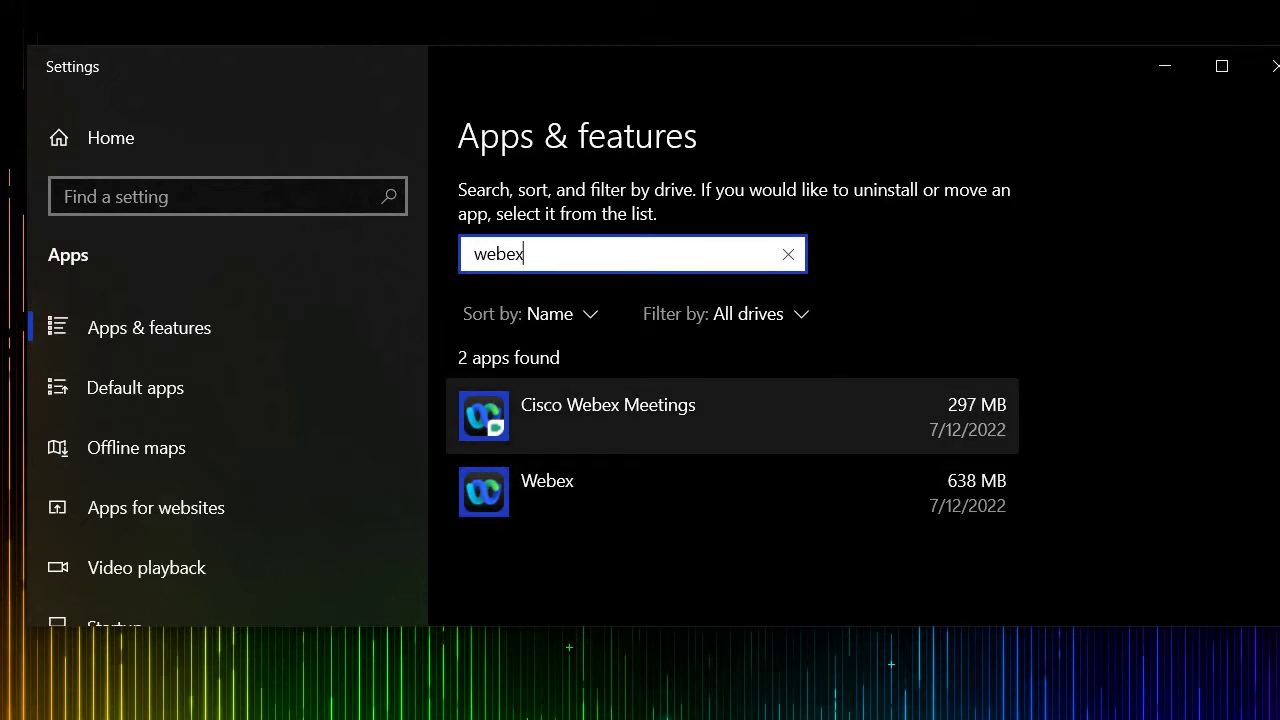
# - Expand the Cisco Webex Meetings entry to show version 42.6.6 and its Uninstall button
pyautogui.click(734, 415)
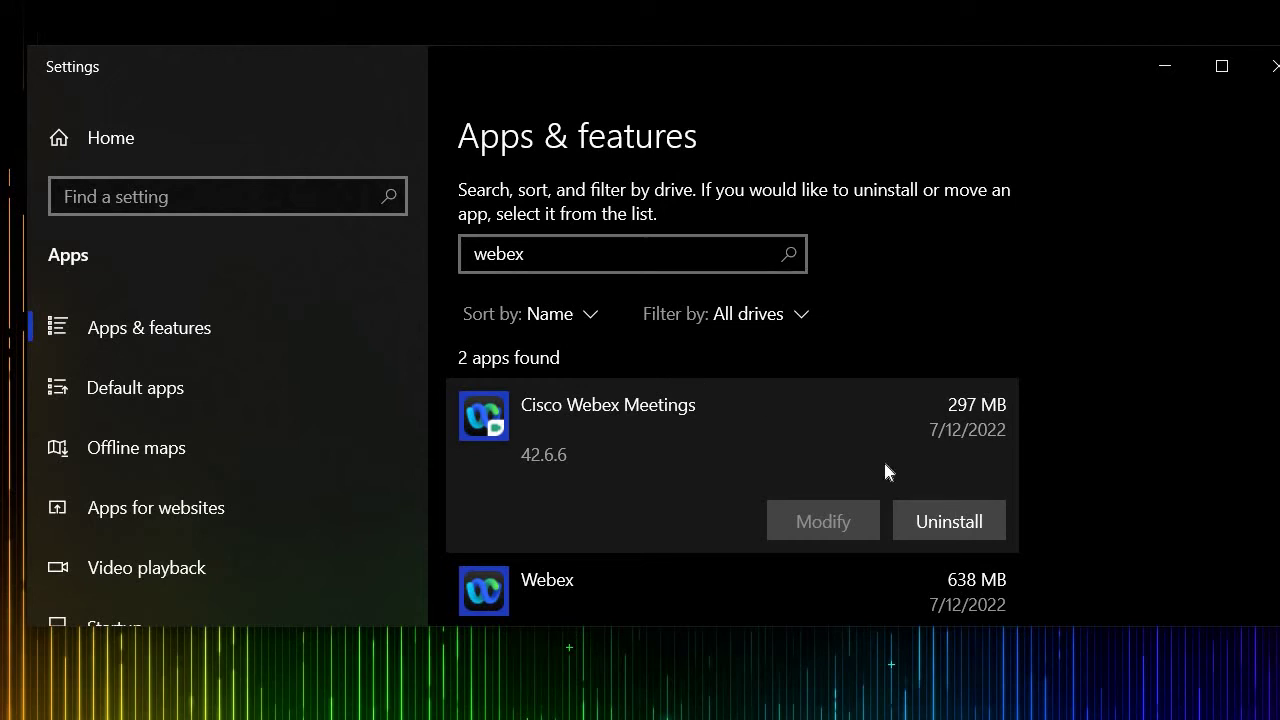
# - Uninstall Cisco Webex Meetings and confirm, launching its own uninstaller
pyautogui.click(927, 532)
pyautogui.click(931, 524)
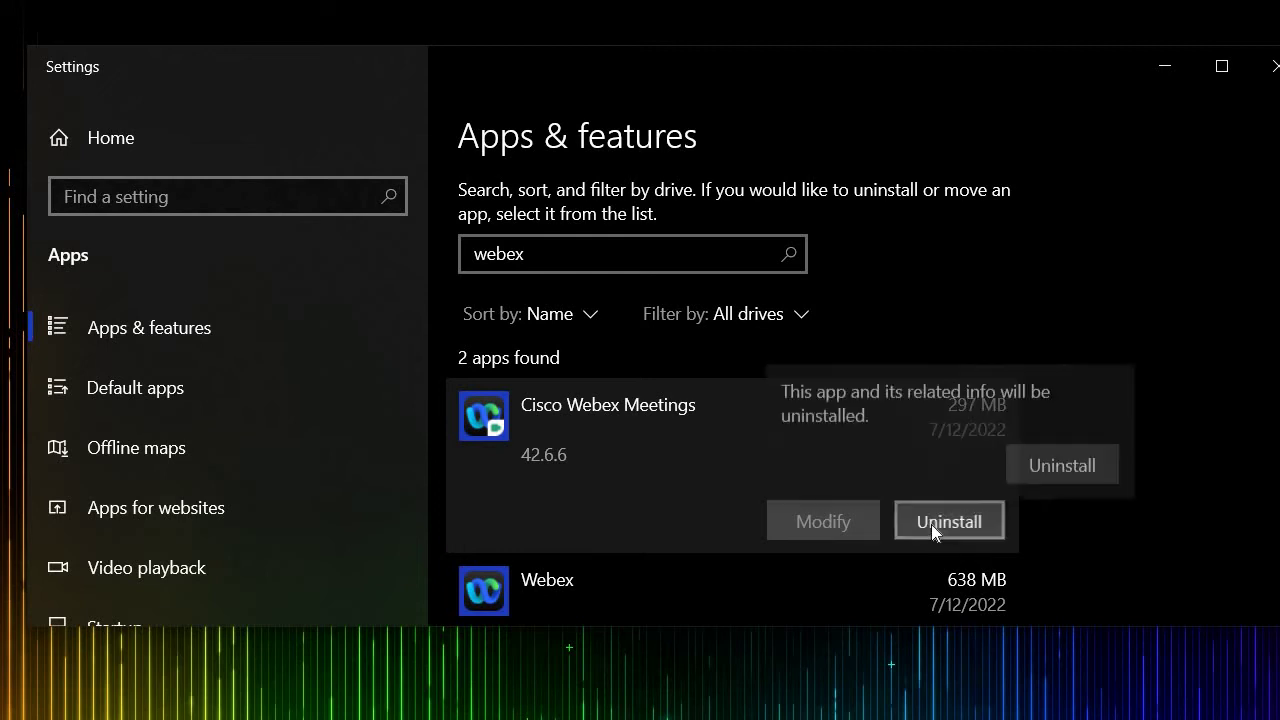
pyautogui.click(1062, 464)
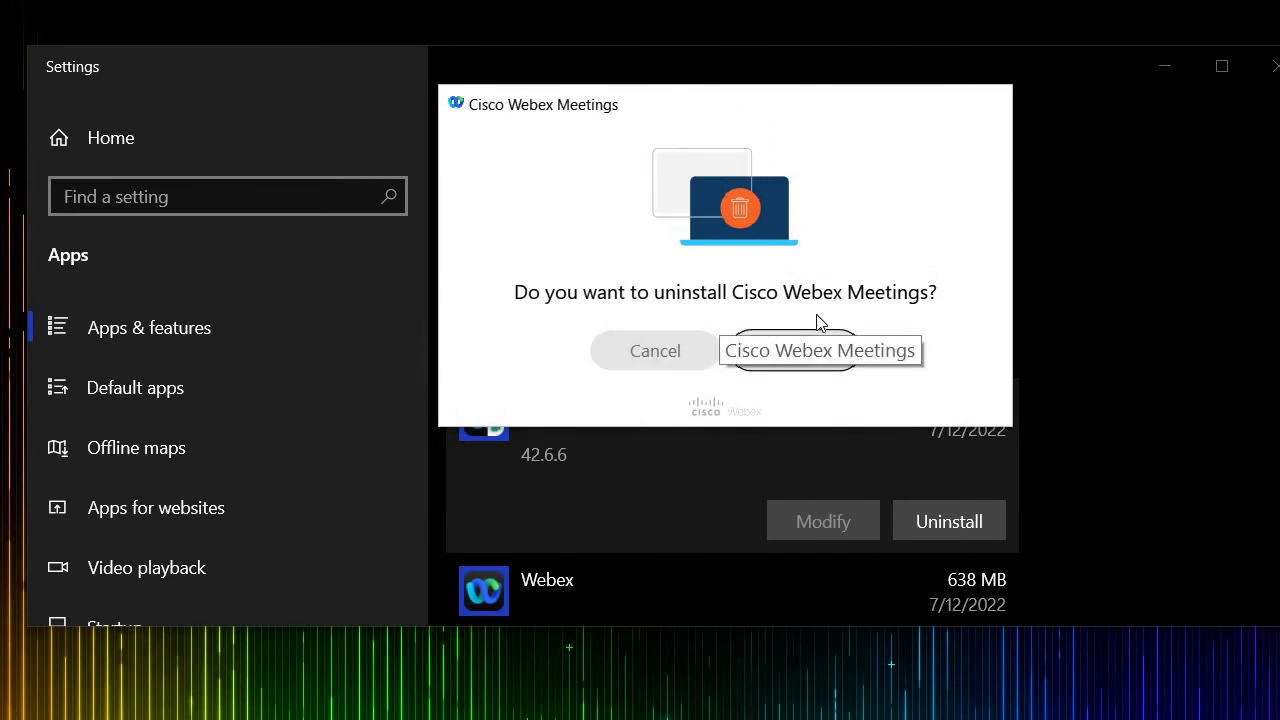
# - Confirm removal in the Cisco Webex Meetings uninstaller, leaving only Webex listed
pyautogui.click(826, 348)
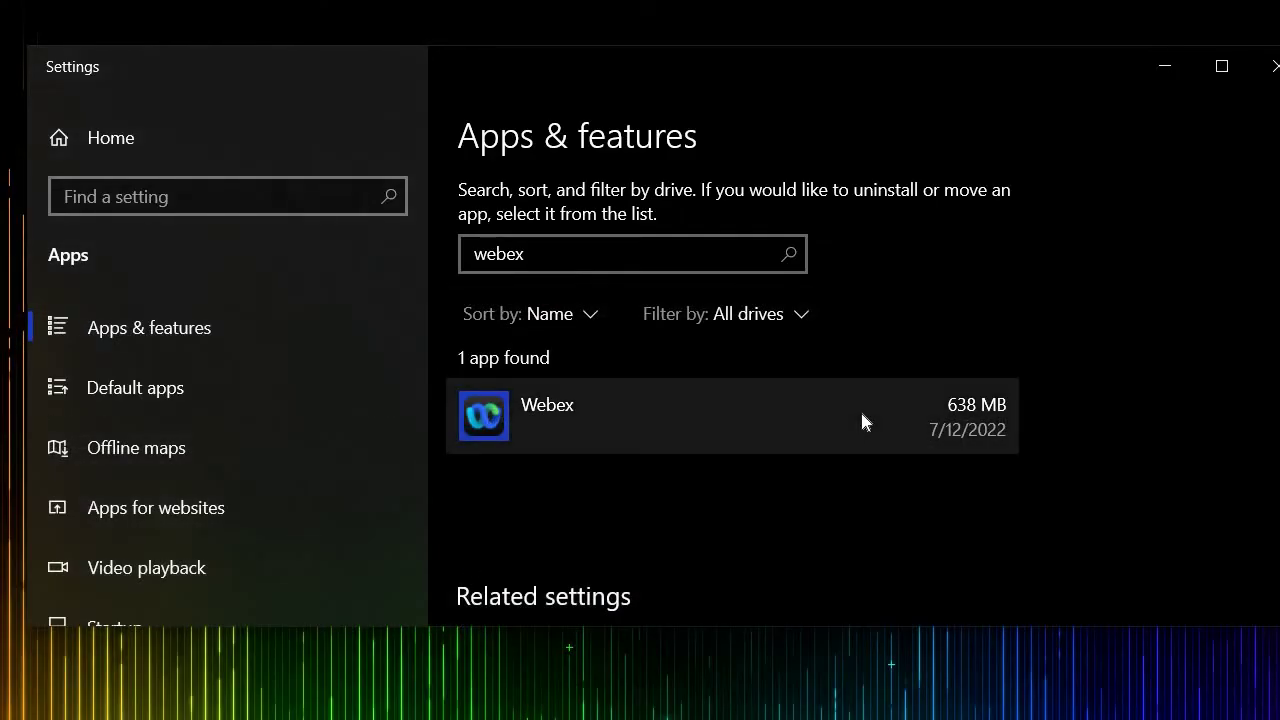
# - Uninstall the remaining Webex app and confirm the removal
pyautogui.click(862, 414)
pyautogui.click(961, 521)
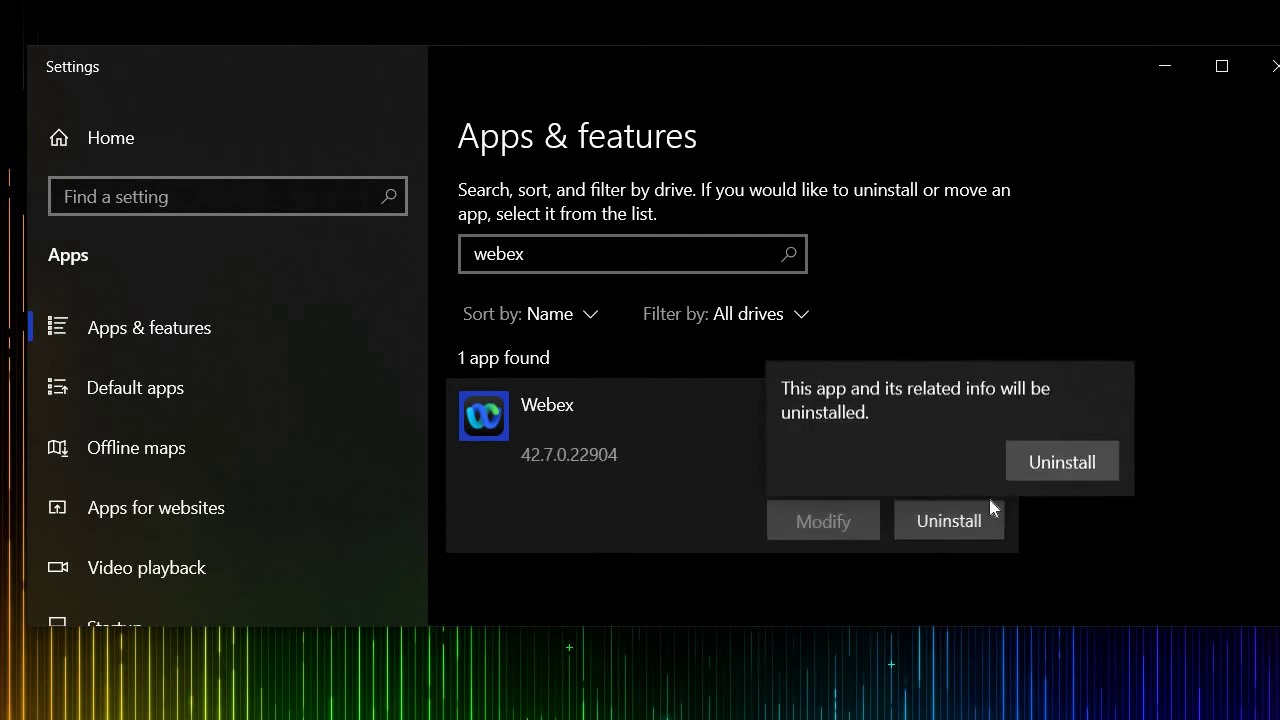
pyautogui.click(1062, 463)
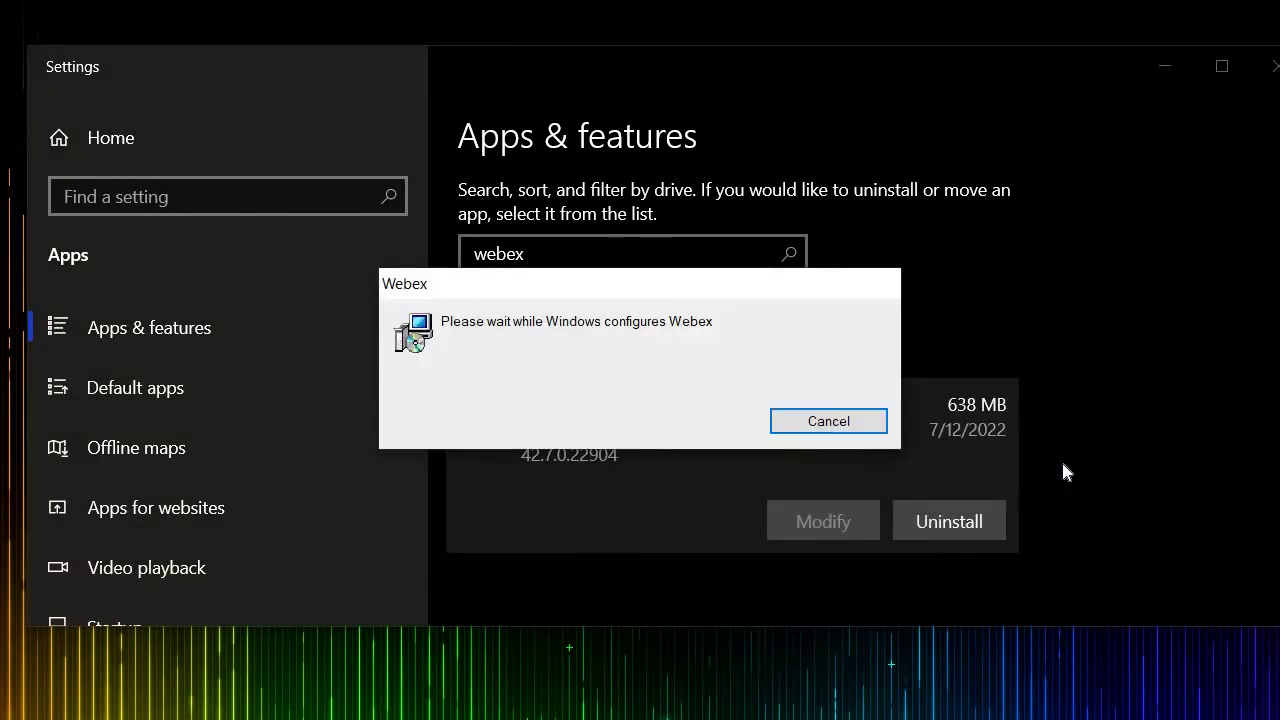